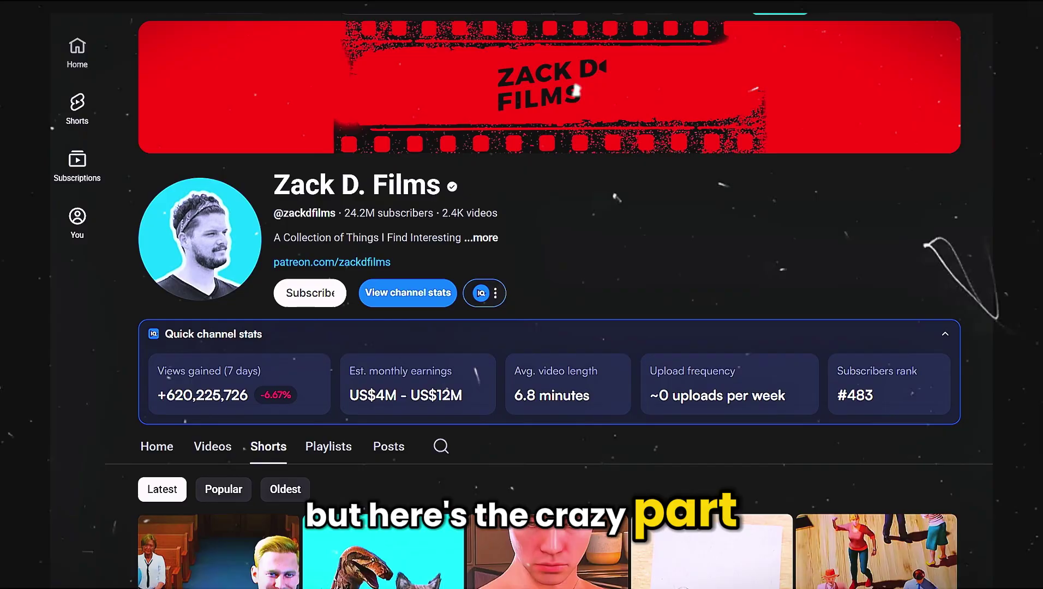
- Scroll down through the Zack D. Films Shorts grid of million-view videos
scroll(217, 91, "down", 15)
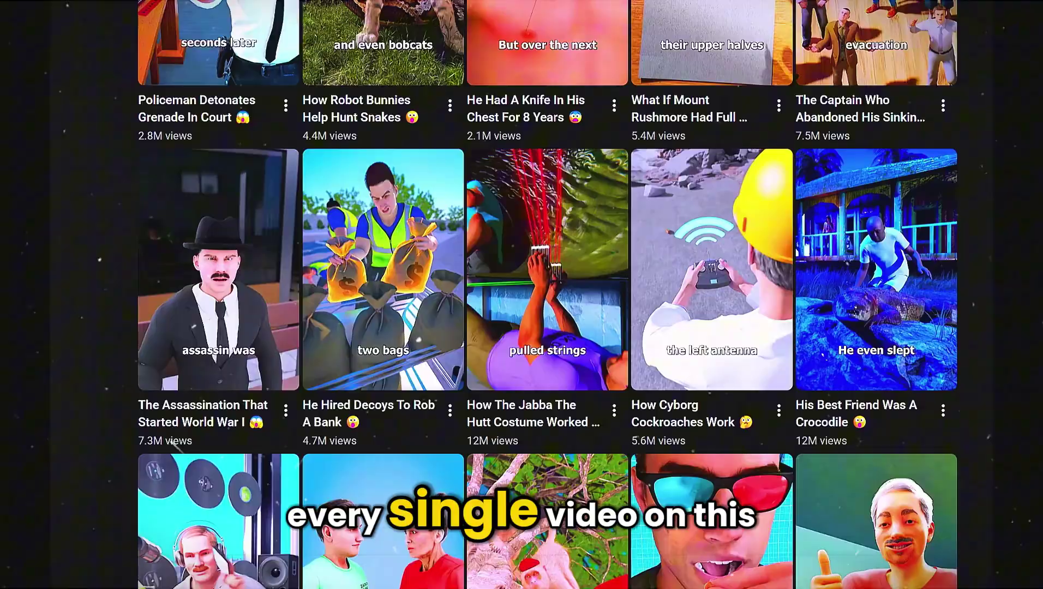
scroll(217, 90, "down", 12)
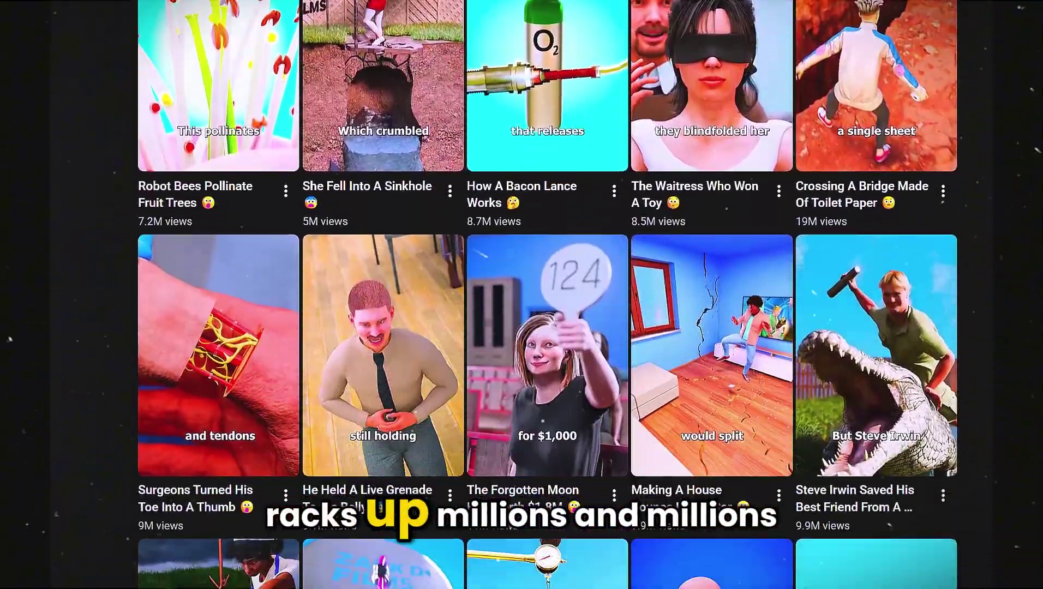
scroll(546, 295, "down", 1)
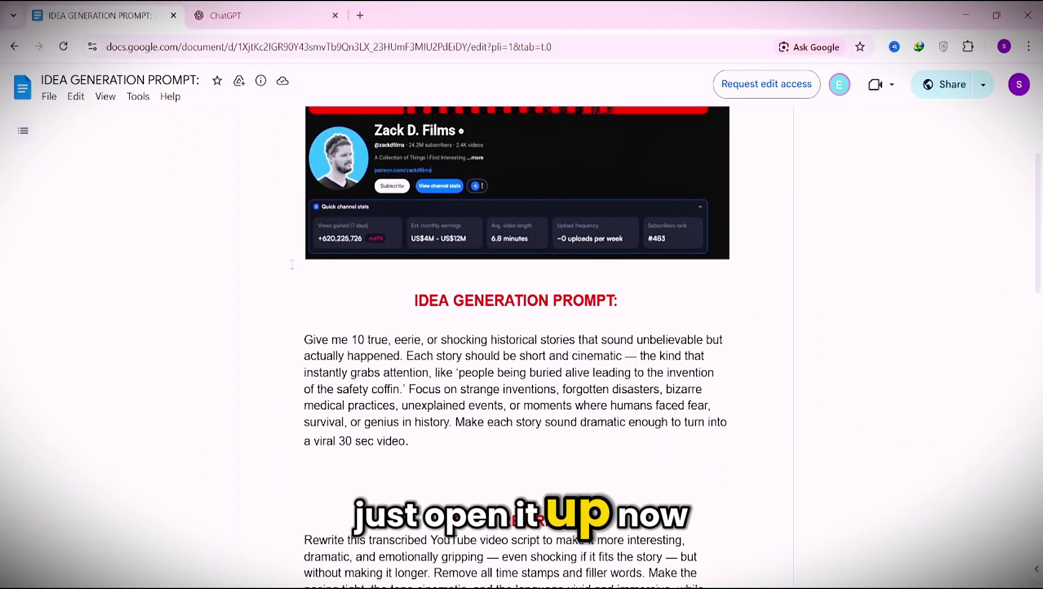
- Select the idea-generation prompt paragraph in the Google Doc and switch to ChatGPT
left_click_drag(310, 325, 387, 400)
key("ctrl+c")
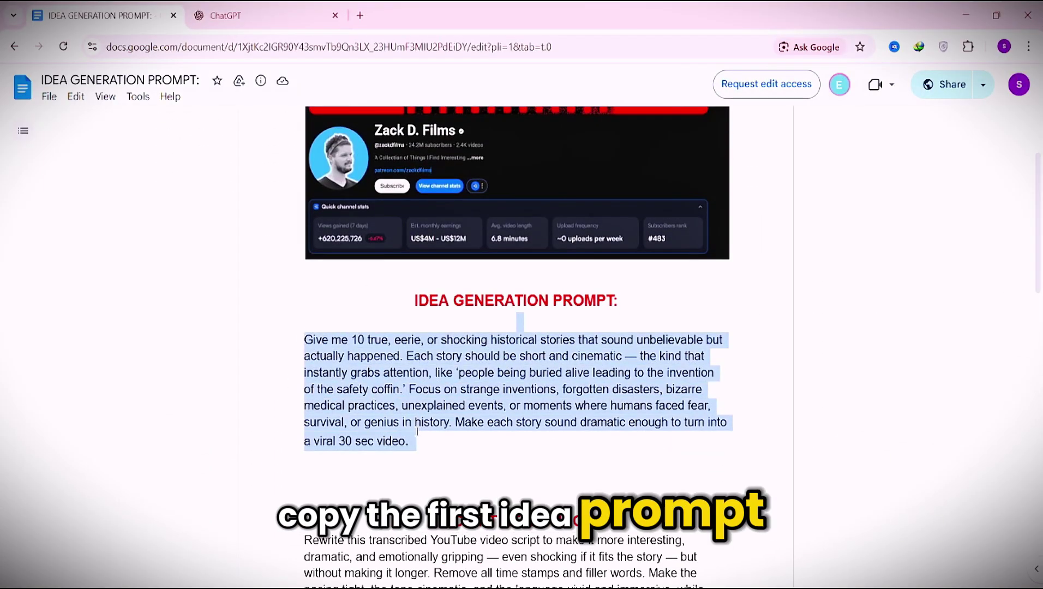
key("ctrl+Tab")
- Send the 10 shocking historical stories prompt to ChatGPT and read through its reply
key("ctrl+v")
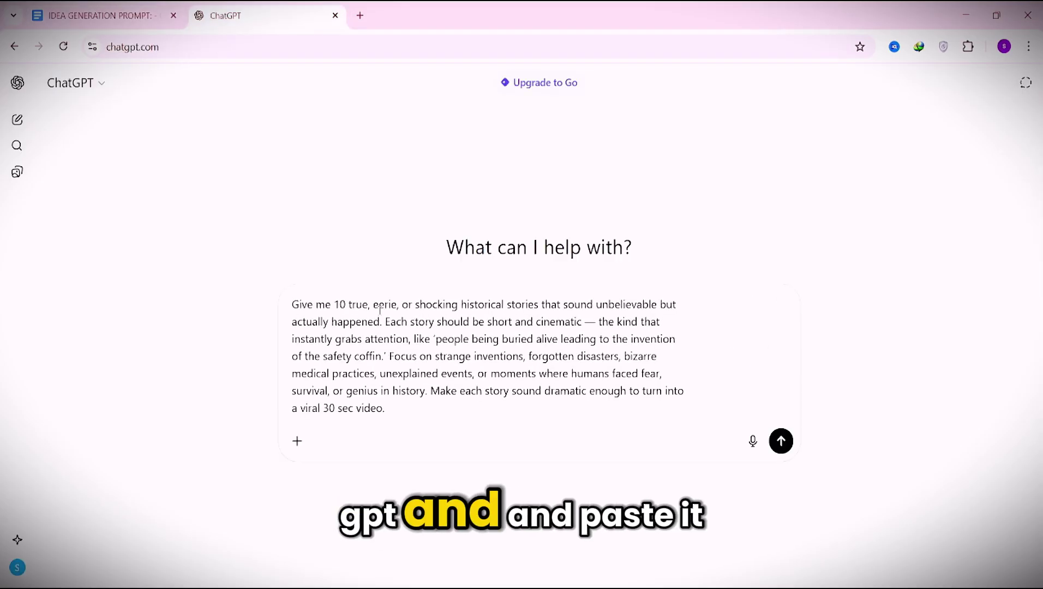
key("Return")
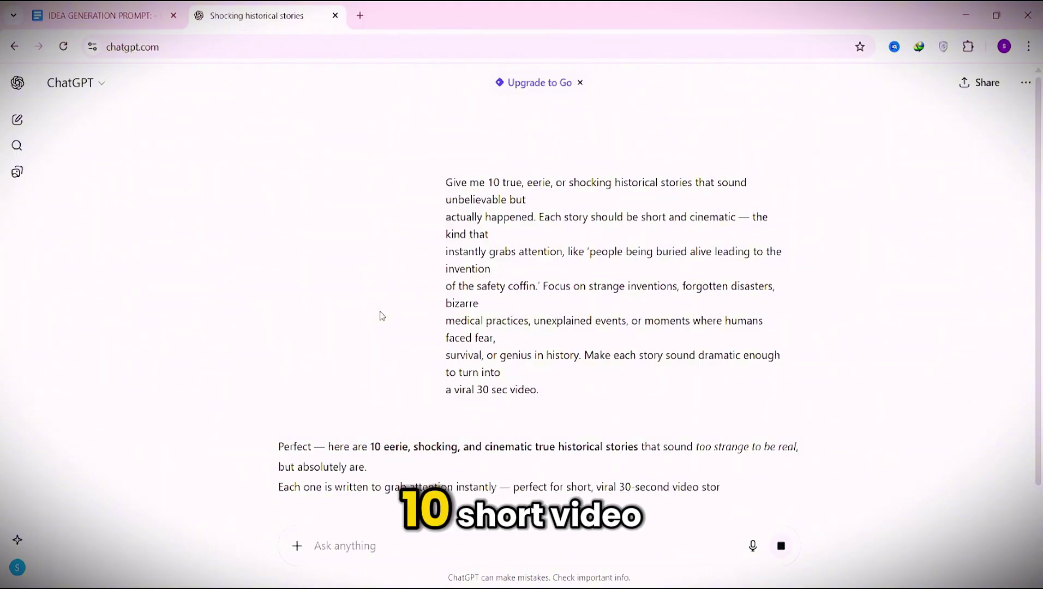
scroll(359, 382, "down", 14)
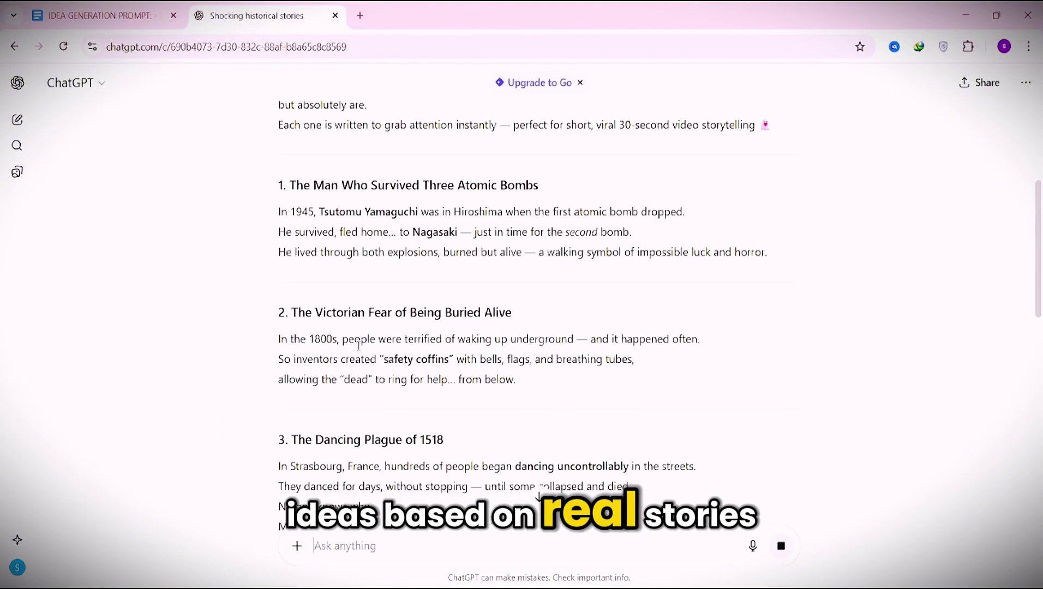
scroll(380, 361, "down", 7)
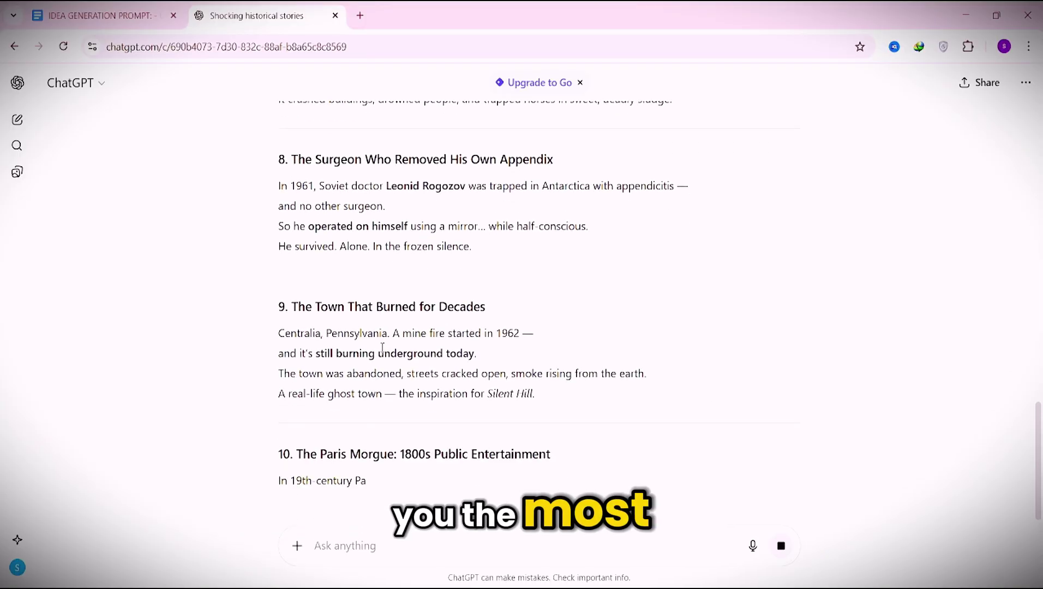
scroll(376, 355, "up", 10)
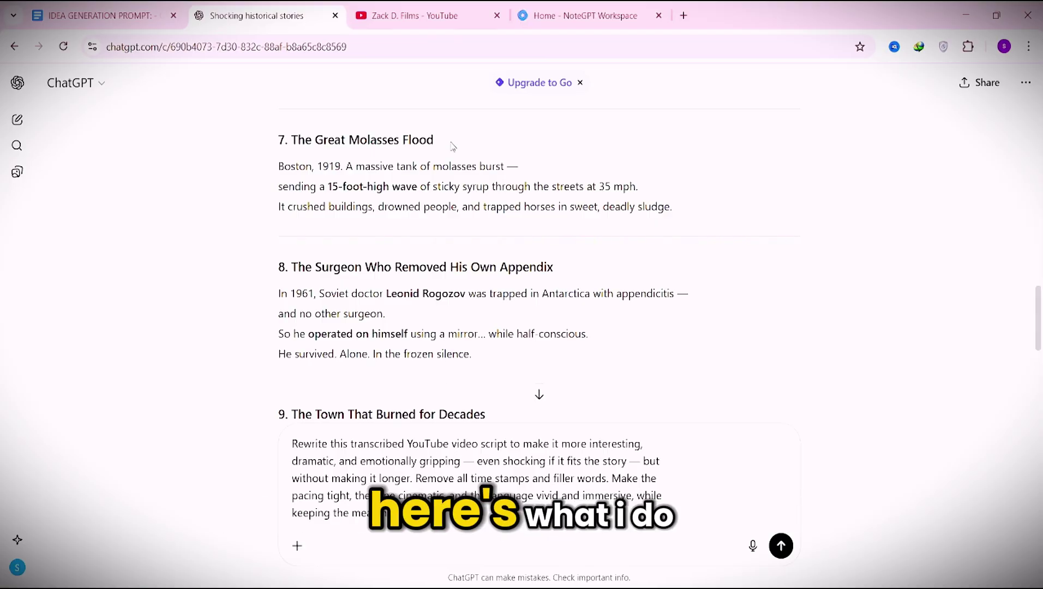
- Open the He Proved Horses Could Fly short and get its share link
left_click(430, 9)
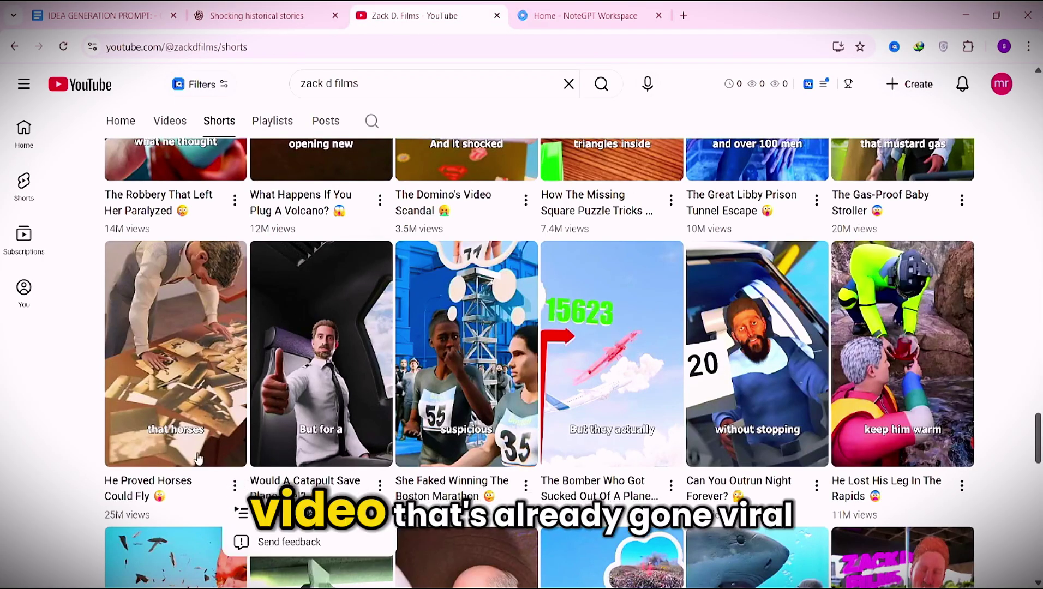
left_click(451, 482)
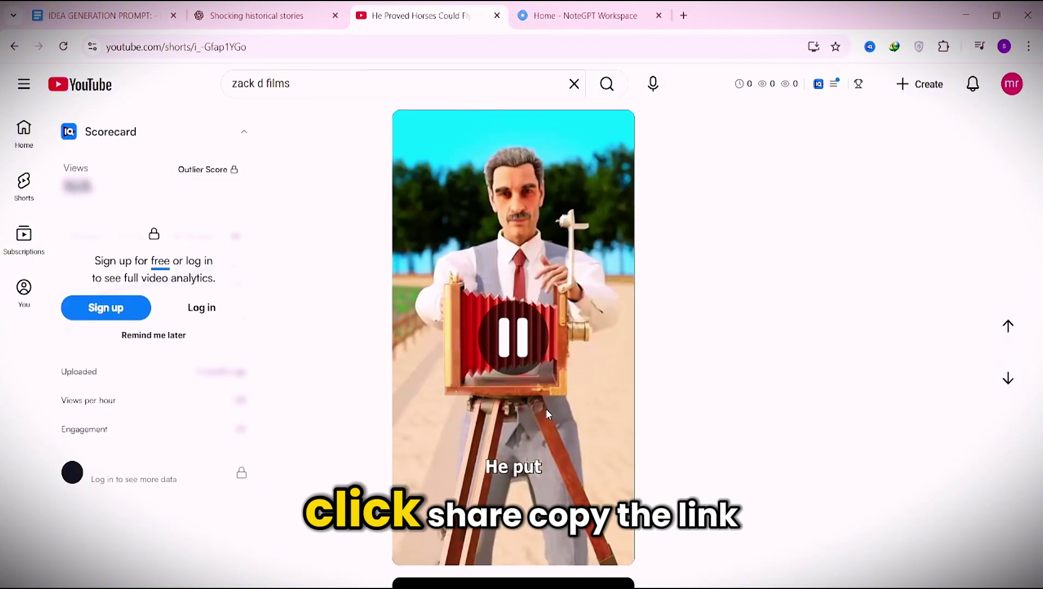
left_click(659, 429)
- Paste the He Proved Horses Could Fly link into NoteGPT and summarize the short
key("ctrl+Tab")
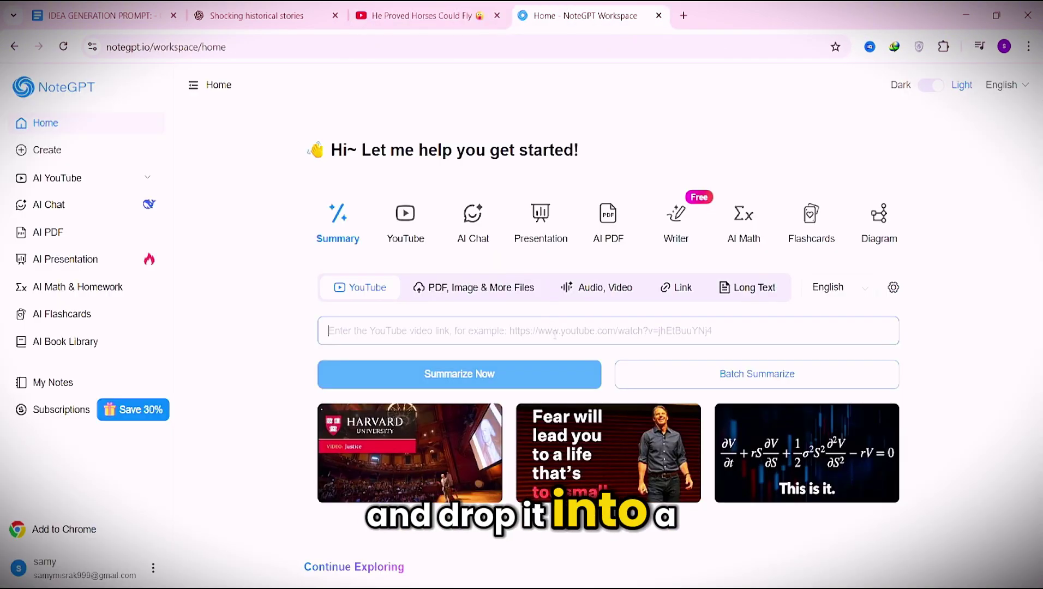
left_click(557, 335)
type("https://youtube.com/shorts/i_-Gfap1YGo?si=54MmHjQhc1_Bfqw0")
left_click(424, 377)
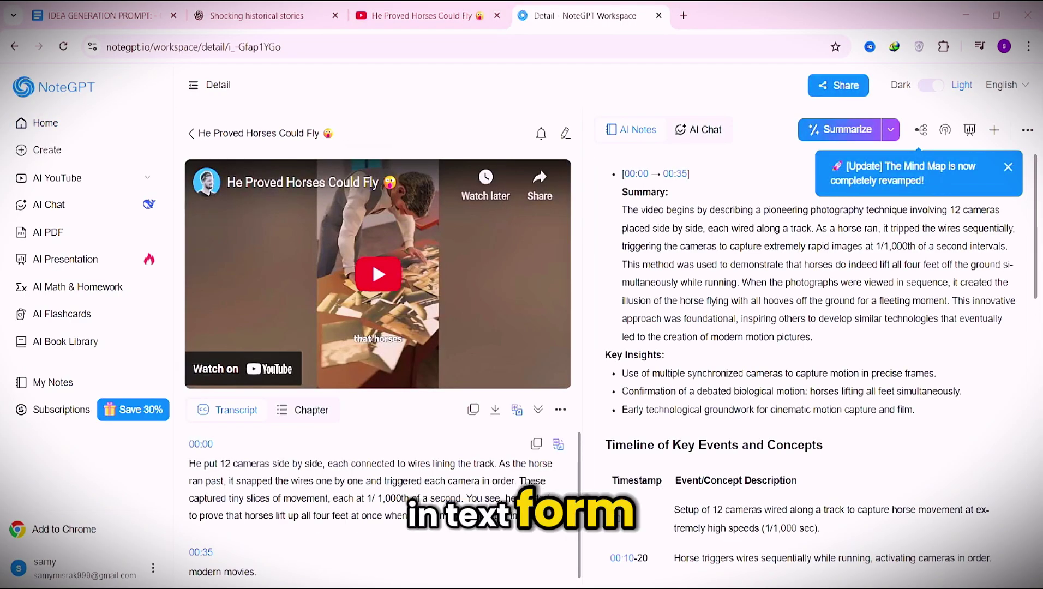
- Copy the NoteGPT transcript and send it to ChatGPT under the script-rewrite prompt
mouse_move(473, 409)
left_click(467, 461)
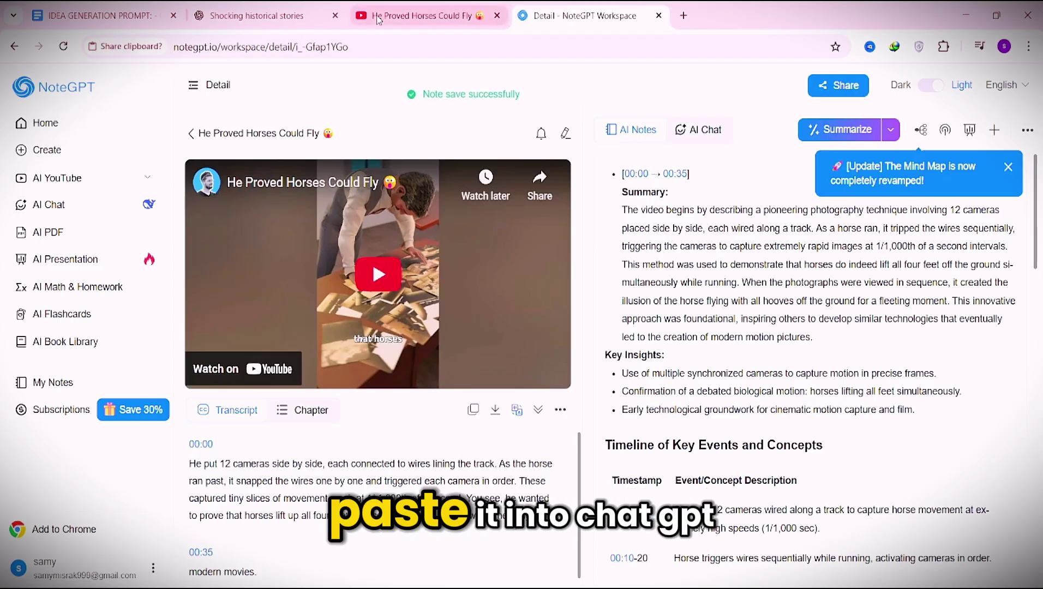
left_click(283, 7)
key("ctrl+v")
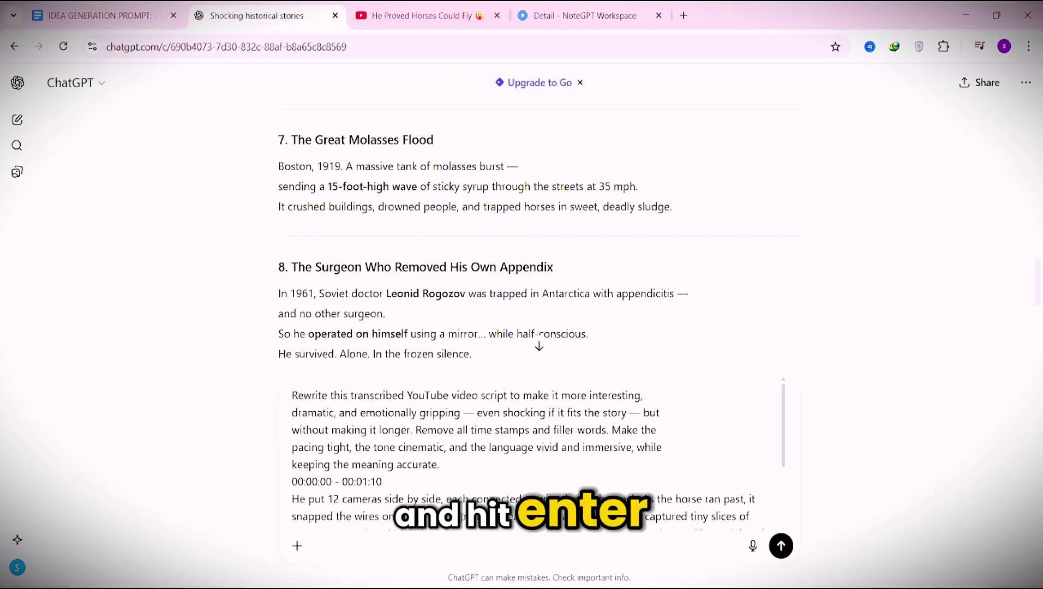
key("Return")
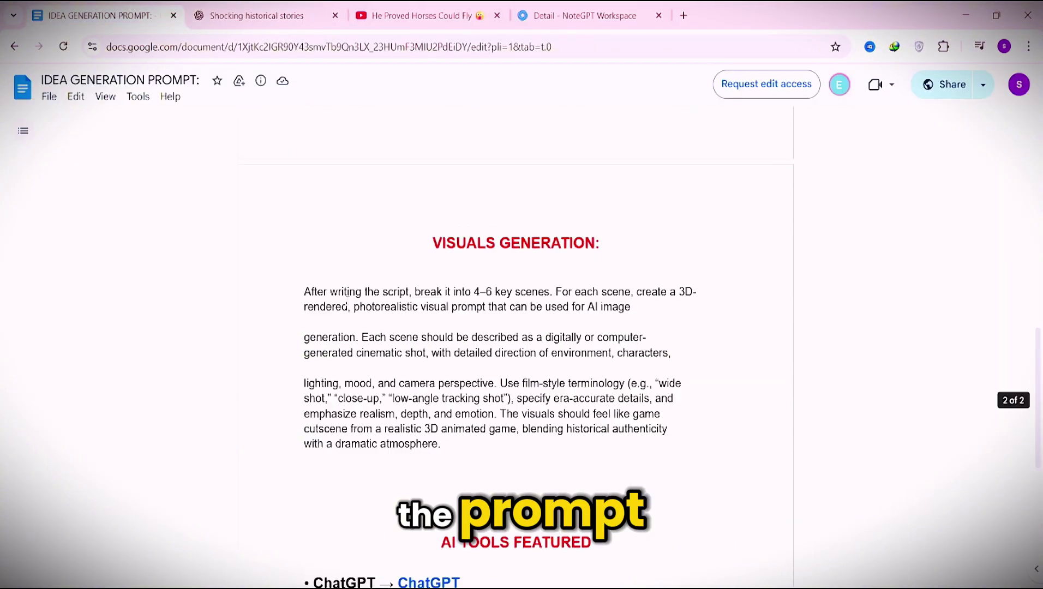
- Select the Scene 1 image prompt from the scene-by-scene breakdown
left_click_drag(303, 279, 442, 443)
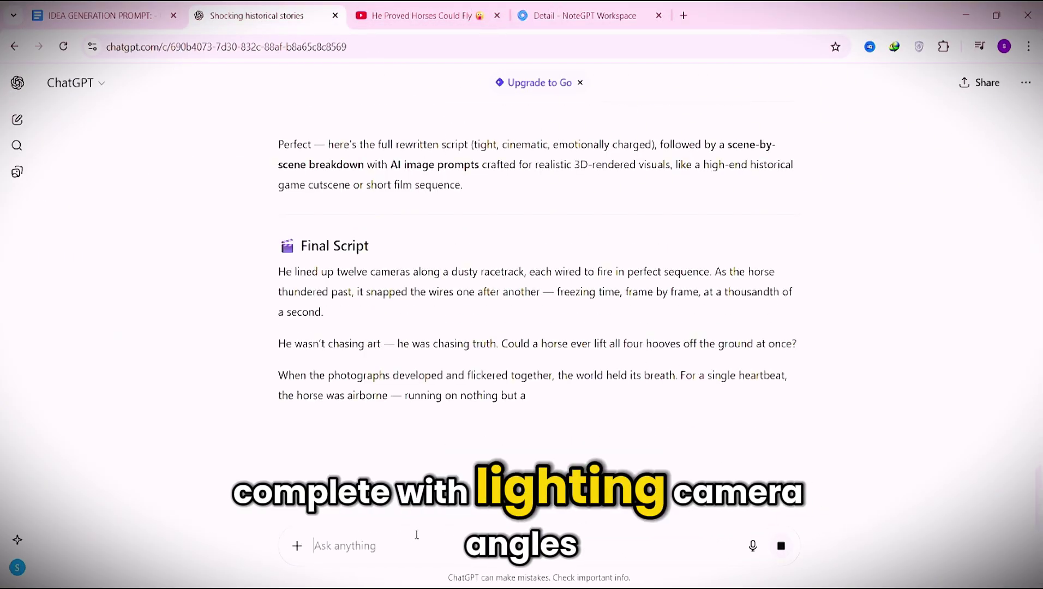
scroll(416, 359, "down", 5)
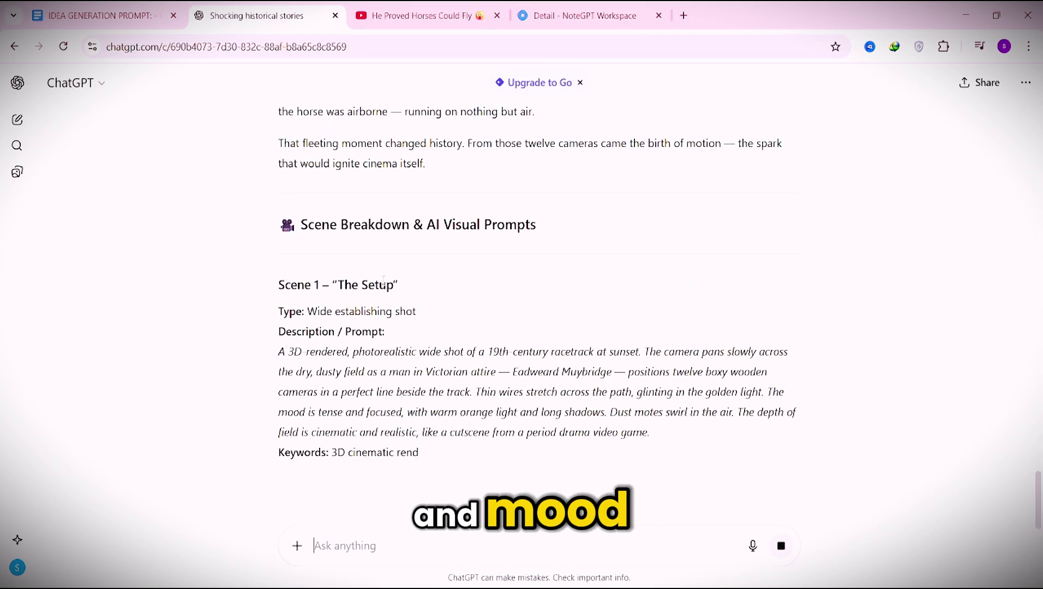
scroll(401, 403, "down", 7)
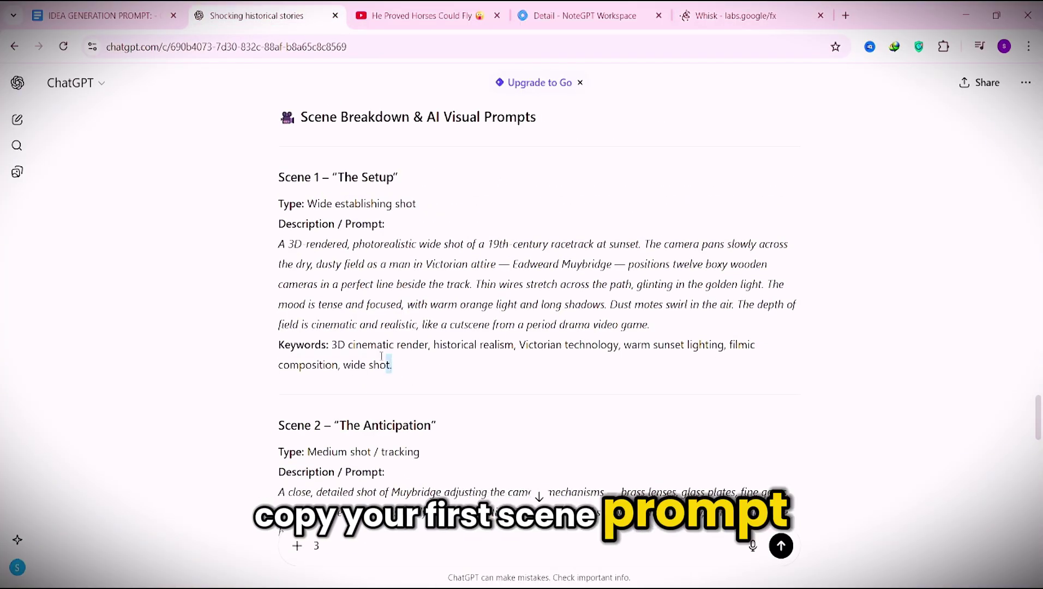
- Paste the Scene 1 prompt into Whisk and close the short's sharing options
left_click_drag(381, 356, 276, 243)
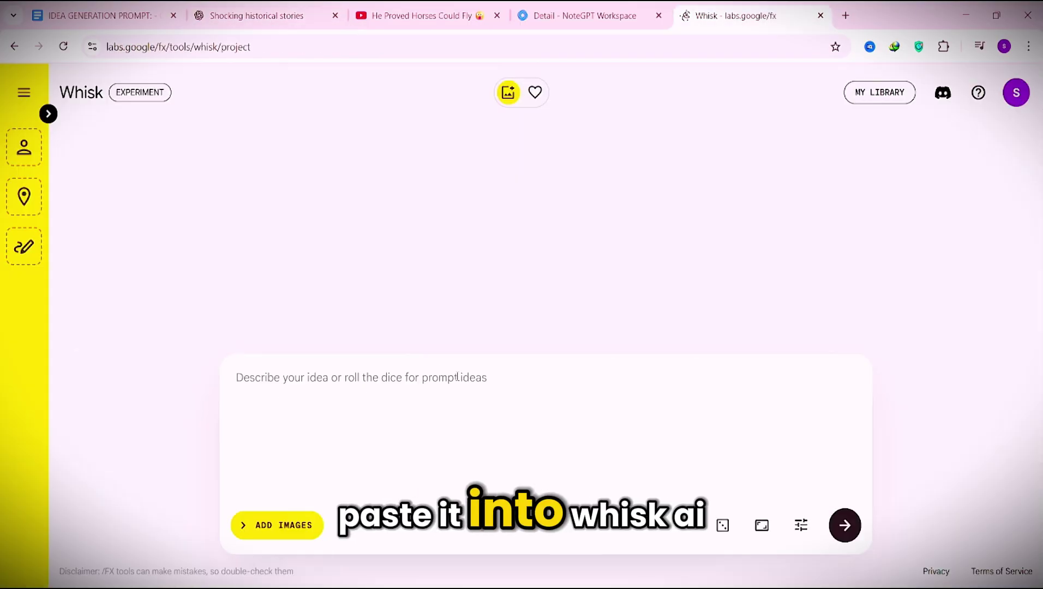
key("ctrl+v")
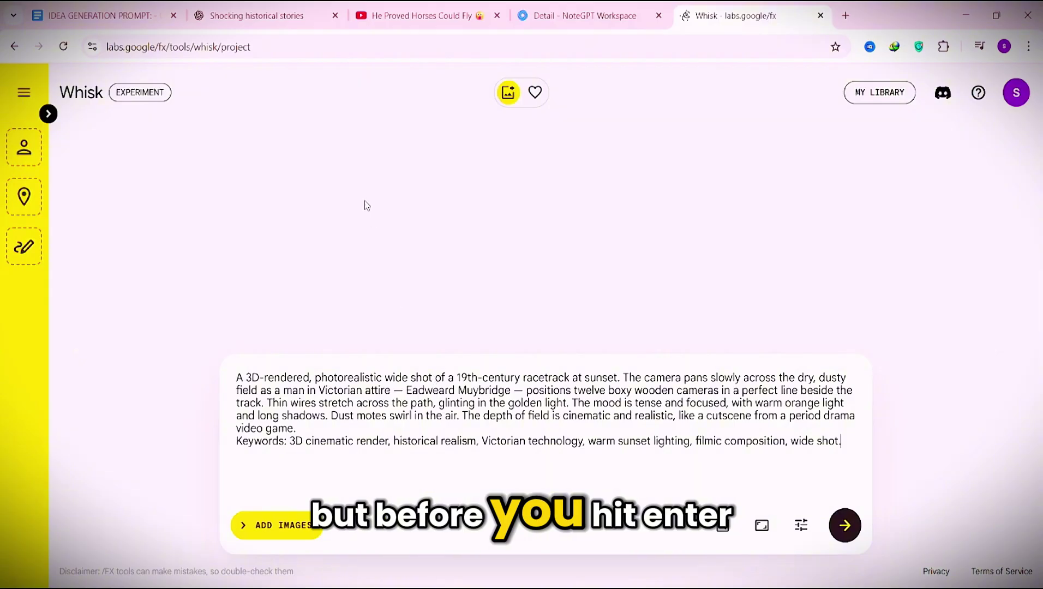
left_click(435, 7)
left_click(660, 253)
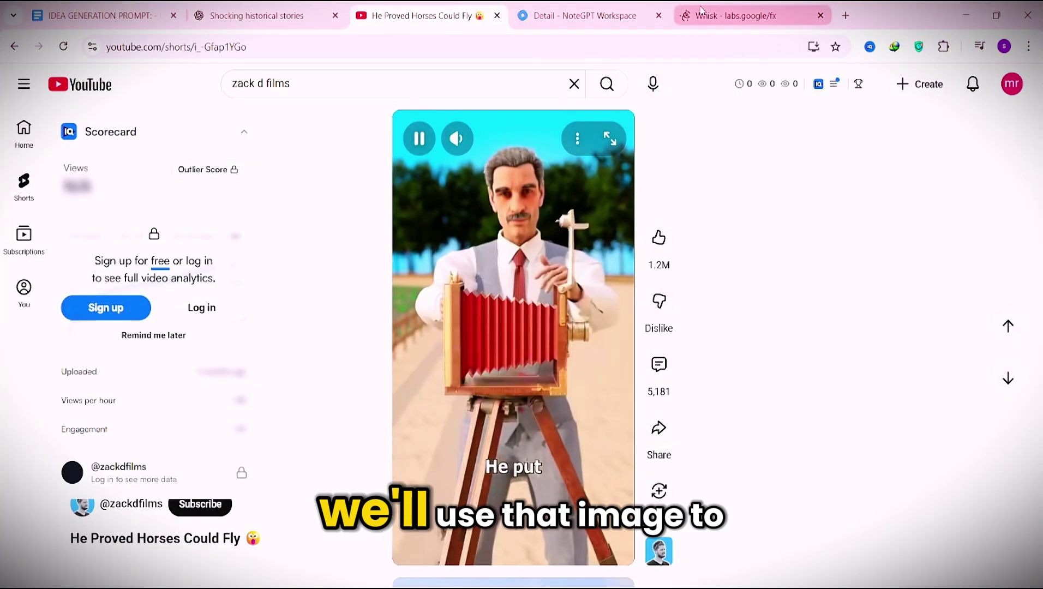
left_click(702, 10)
- Add the camera-man screenshot as Whisk's subject and generate the vertical scene images
left_click(277, 534)
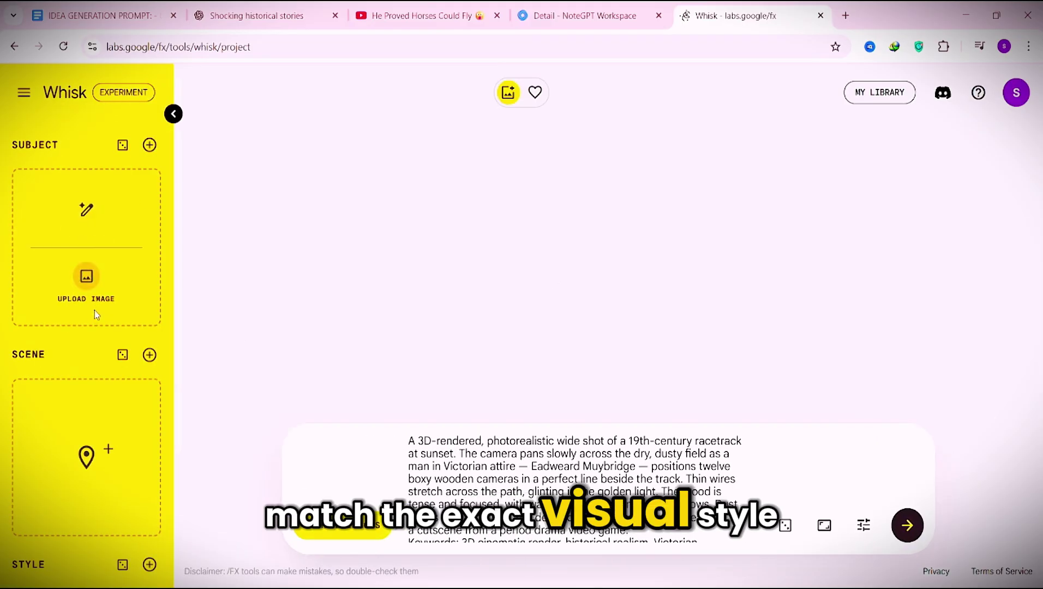
key("ctrl+v")
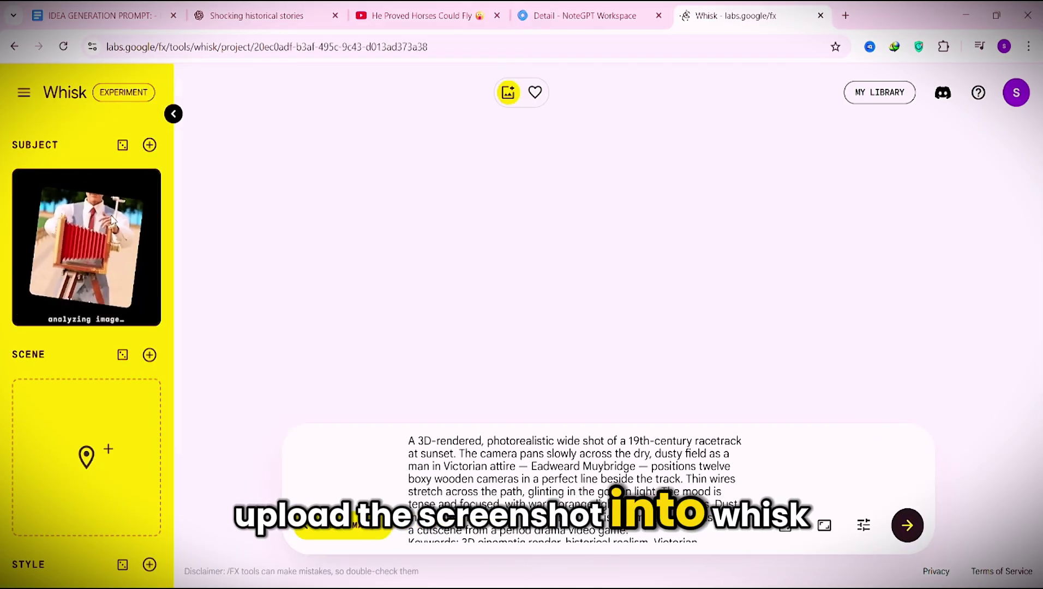
key("Return")
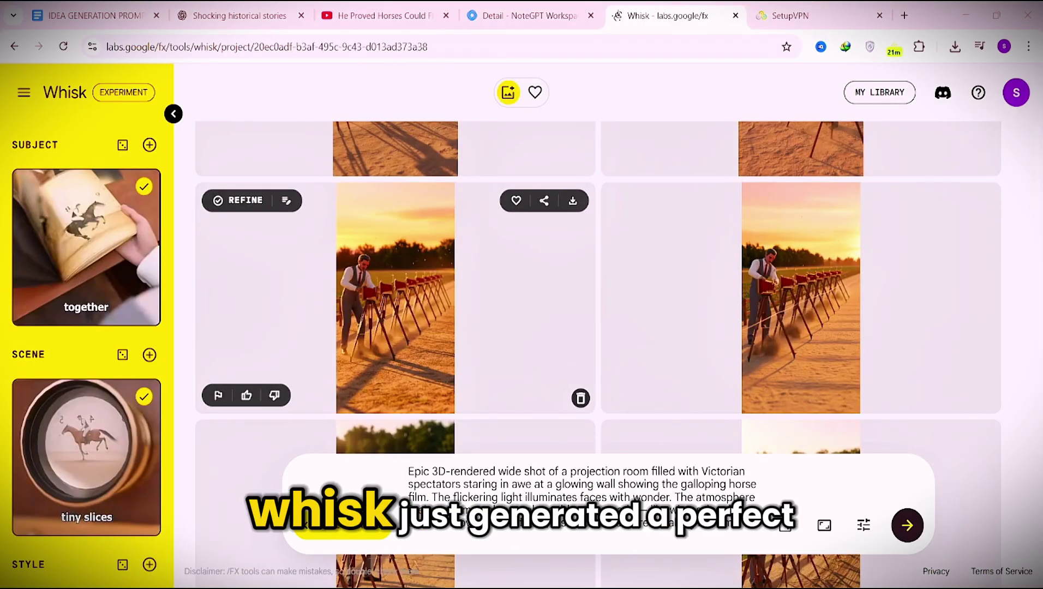
scroll(598, 300, "down", 5)
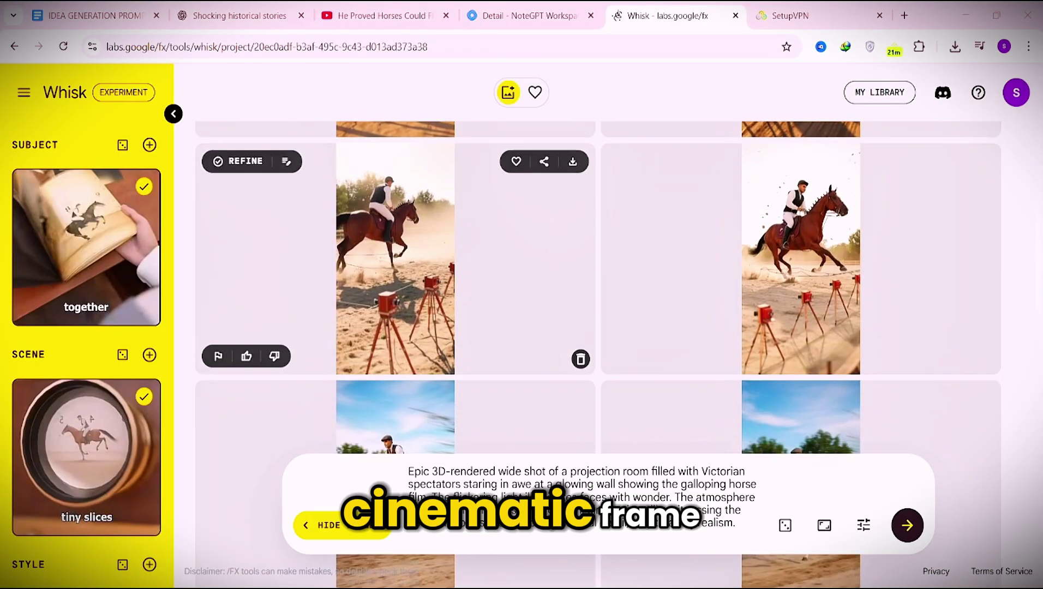
scroll(598, 300, "down", 10)
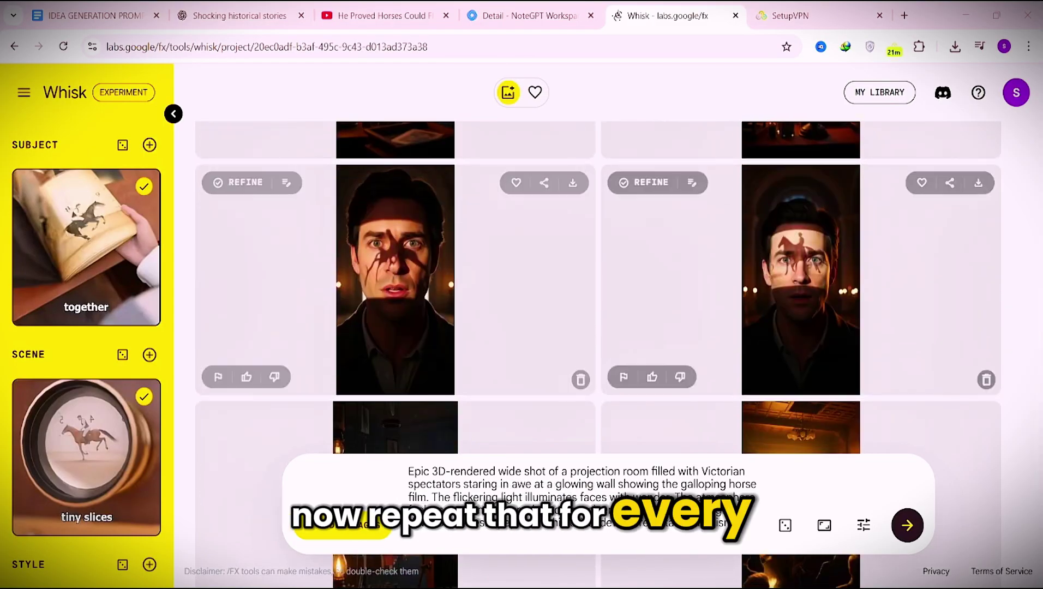
scroll(598, 300, "down", 10)
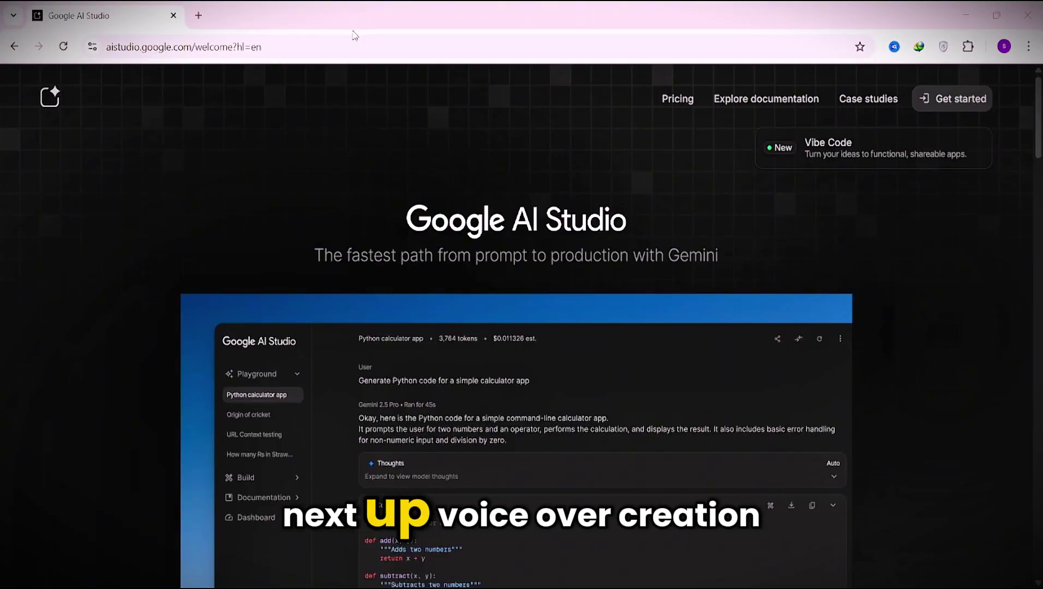
- Set Gemini text-to-speech to single-speaker with the Enceladus voice and paste the story script
scroll(459, 326, "down", 5)
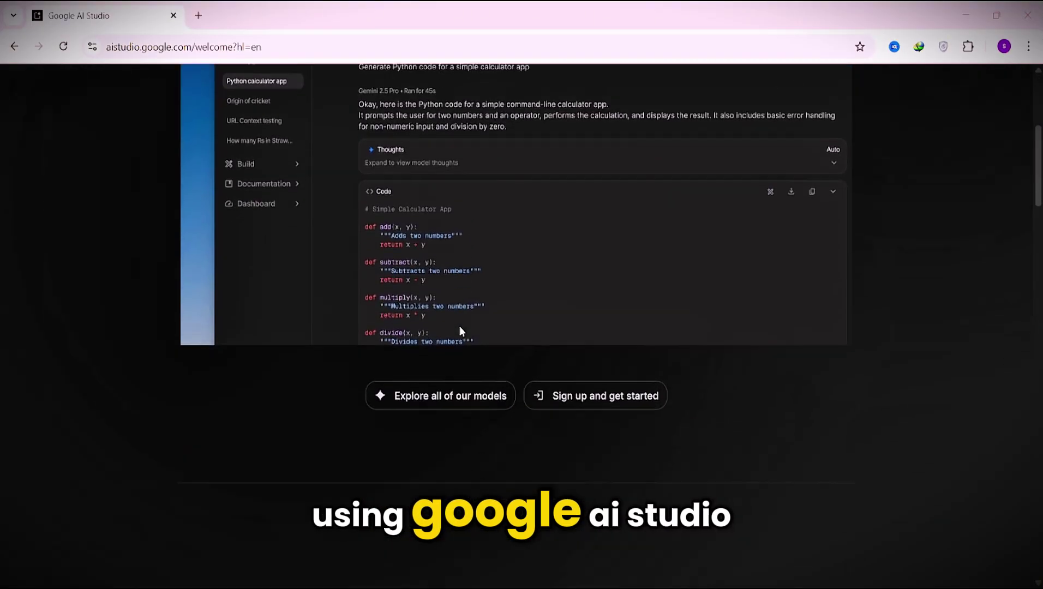
scroll(459, 332, "down", 5)
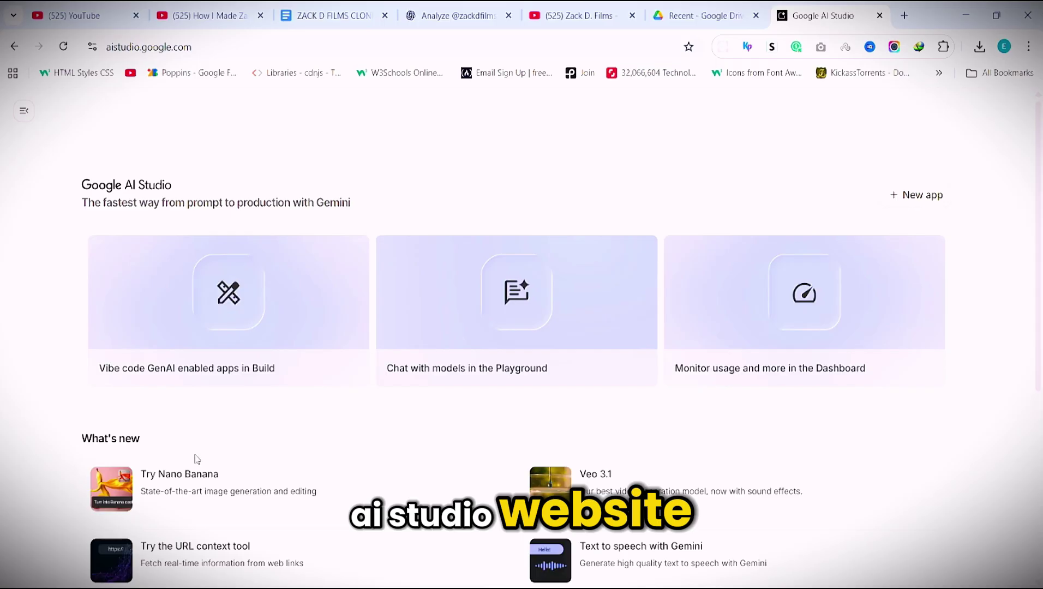
scroll(682, 437, "down", 3)
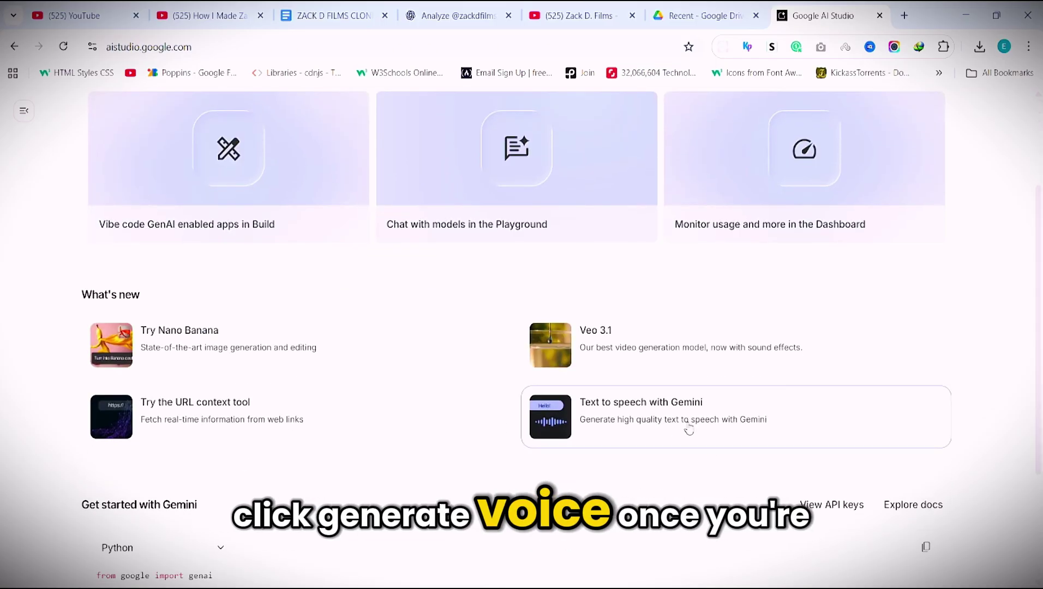
left_click(649, 413)
left_click(880, 322)
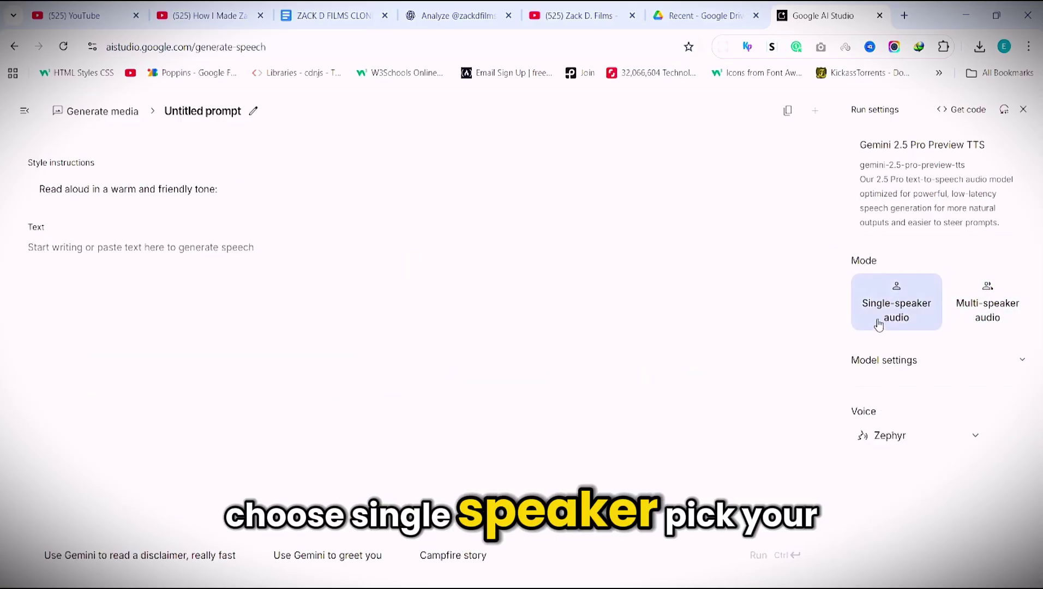
left_click(915, 439)
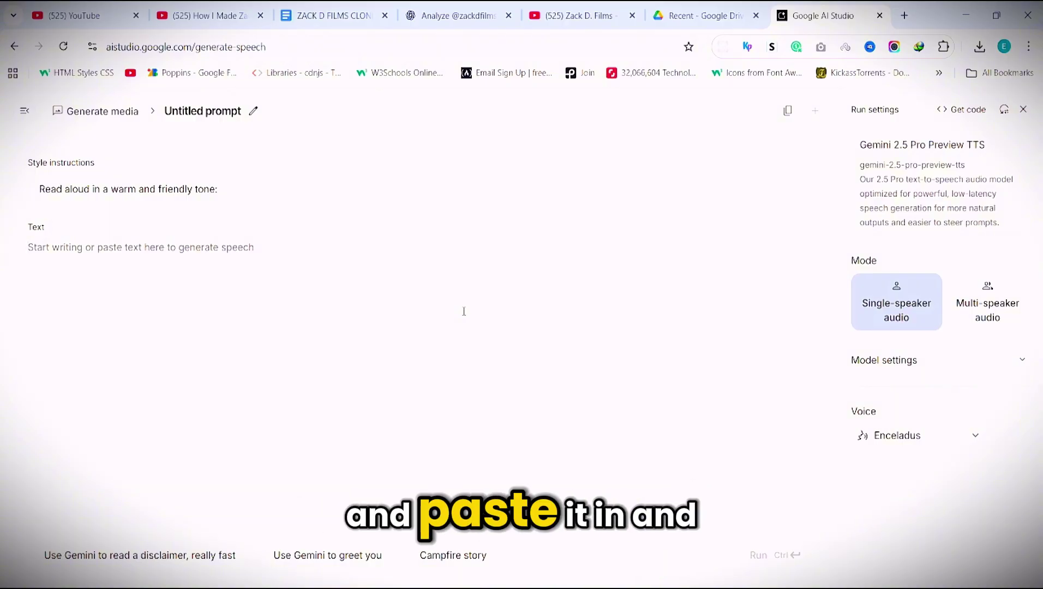
type("He lined up twelve cameras along a dusty racetrack, each wired to fire in perfect sequence. As the horse thundered past, it snapped the wires one after another — freezing time, frame by frame, at a thousandth of a second.  He wasn’t chasing art — he was chasing truth. Could a horse ever lift all four hooves off the ground at once?  When the photographs developed and flickered together, the world held its breath. For a single heartbeat, the horse was airborne — running on nothing but air.  That fleeting moment changed history. From those twelve cameras came the birth of motion — the spark that would ignite cinema itself.")
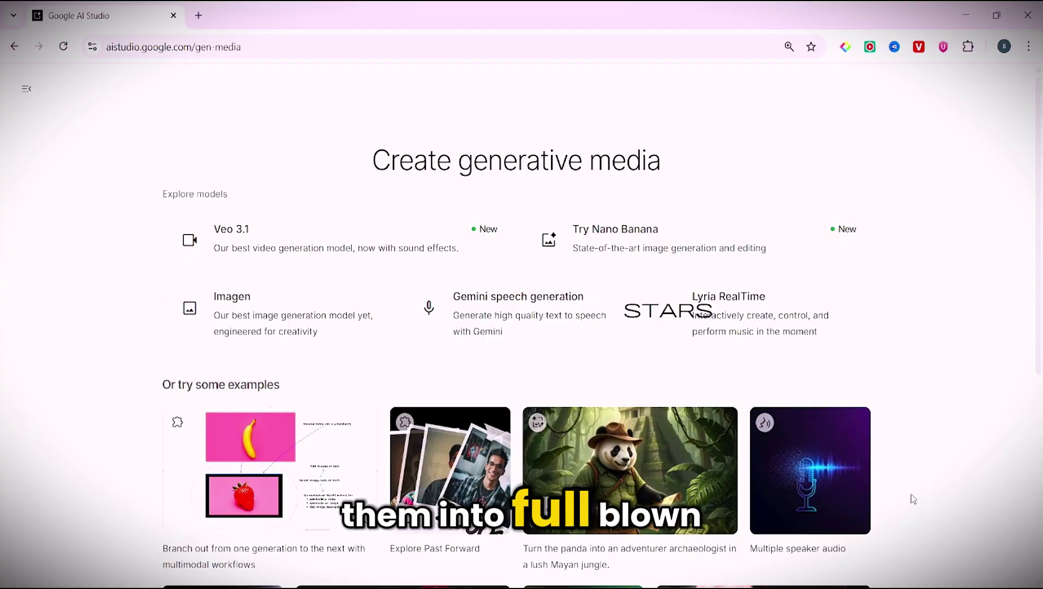
- Generate 9:16 Veo 2 clips from the uploaded horse scene image and review them
left_click(663, 229)
left_click(434, 304)
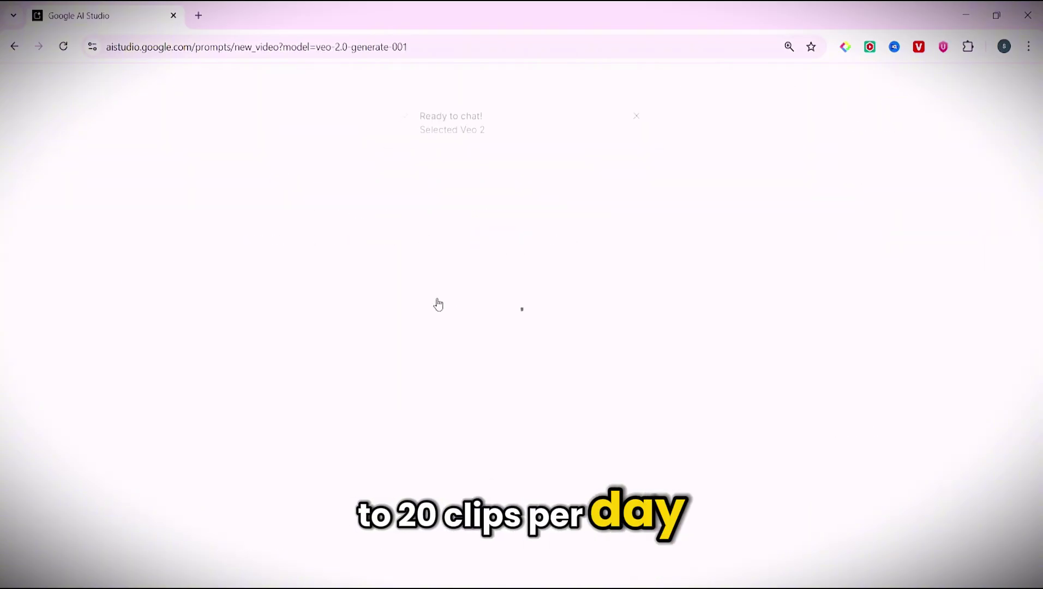
left_click(682, 551)
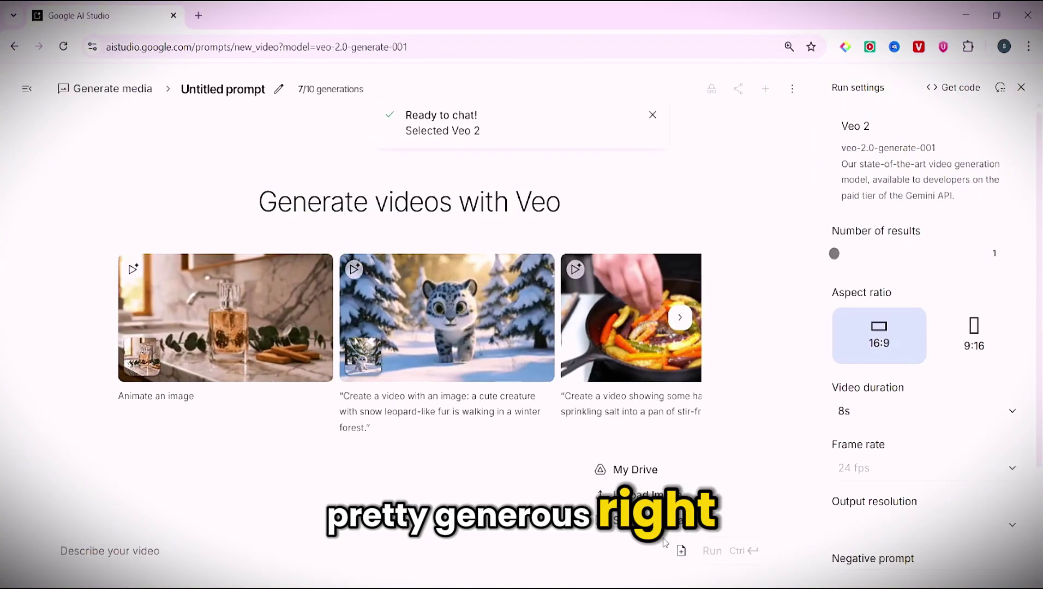
left_click(644, 495)
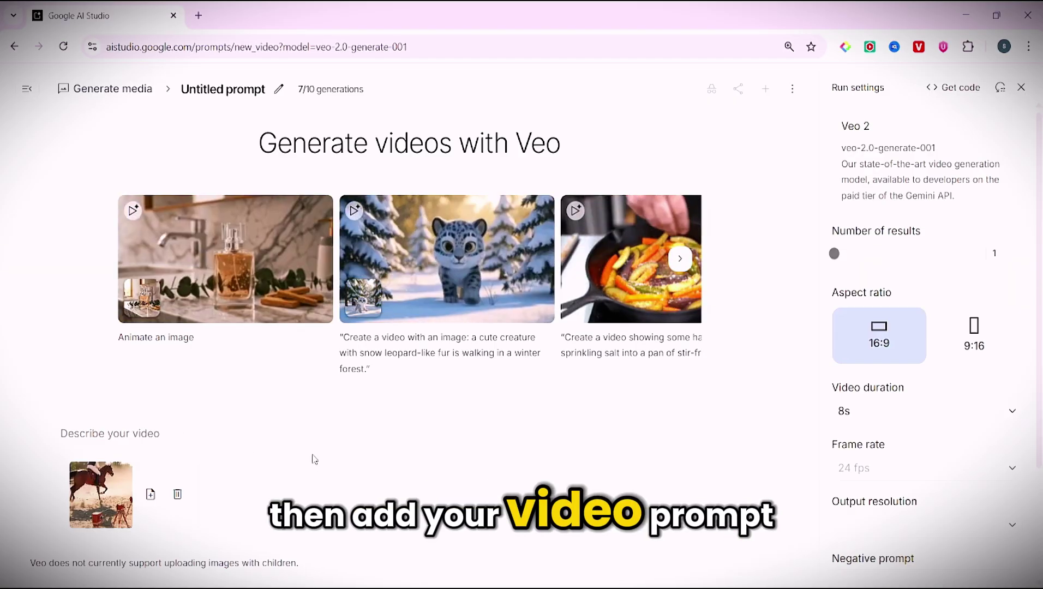
left_click(713, 522)
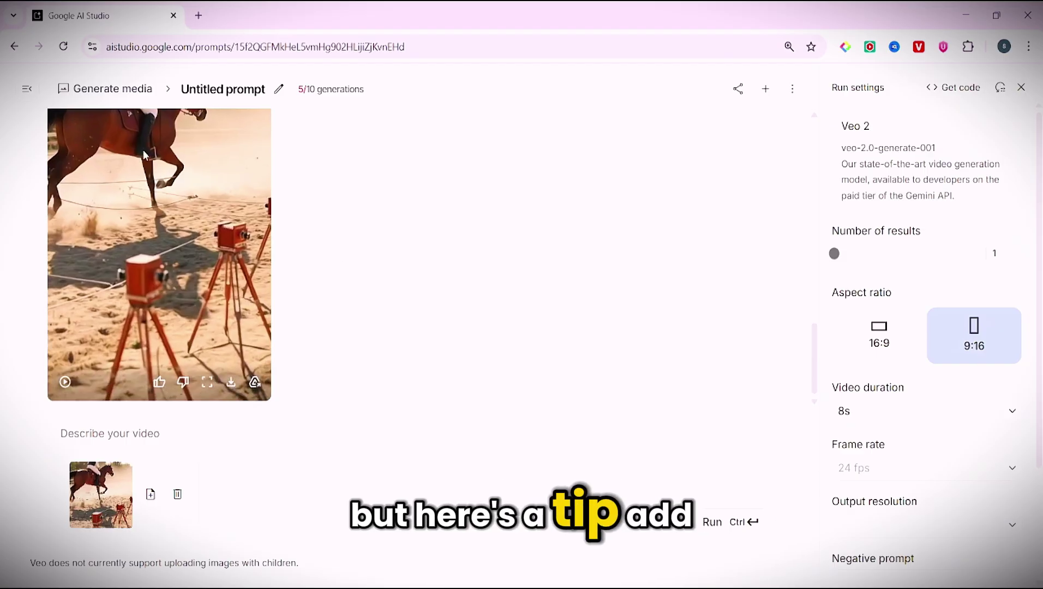
scroll(158, 249, "up", 2)
scroll(142, 283, "down", 2)
scroll(122, 320, "down", 2)
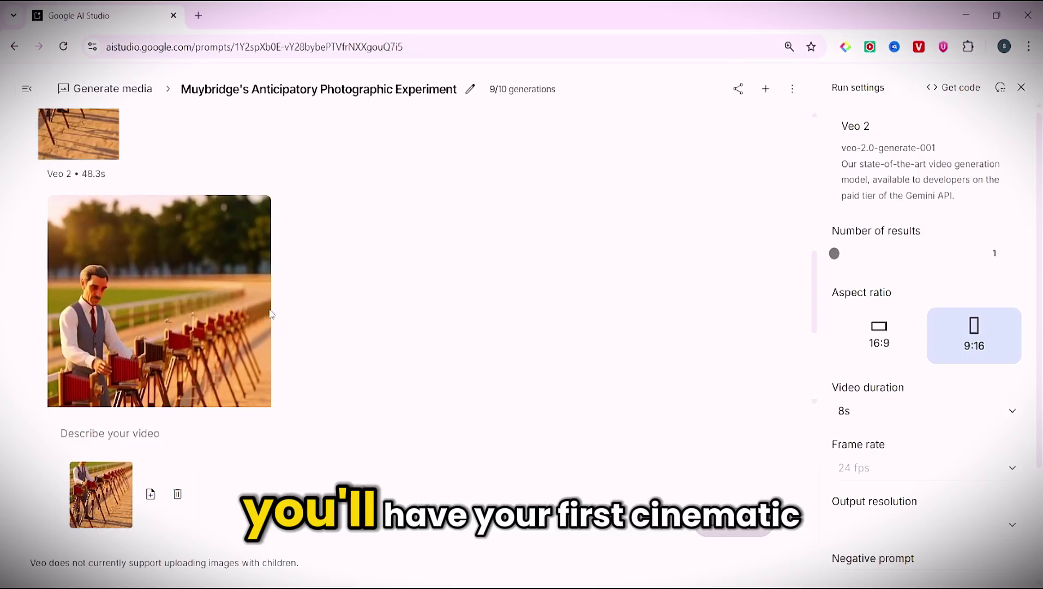
scroll(178, 303, "down", 2)
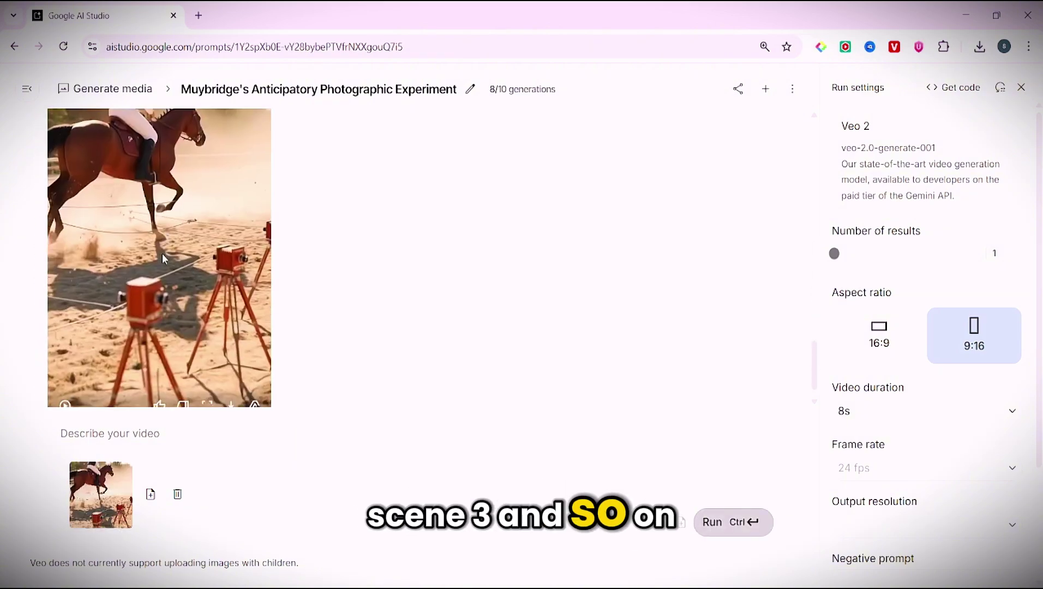
scroll(179, 231, "down", 1)
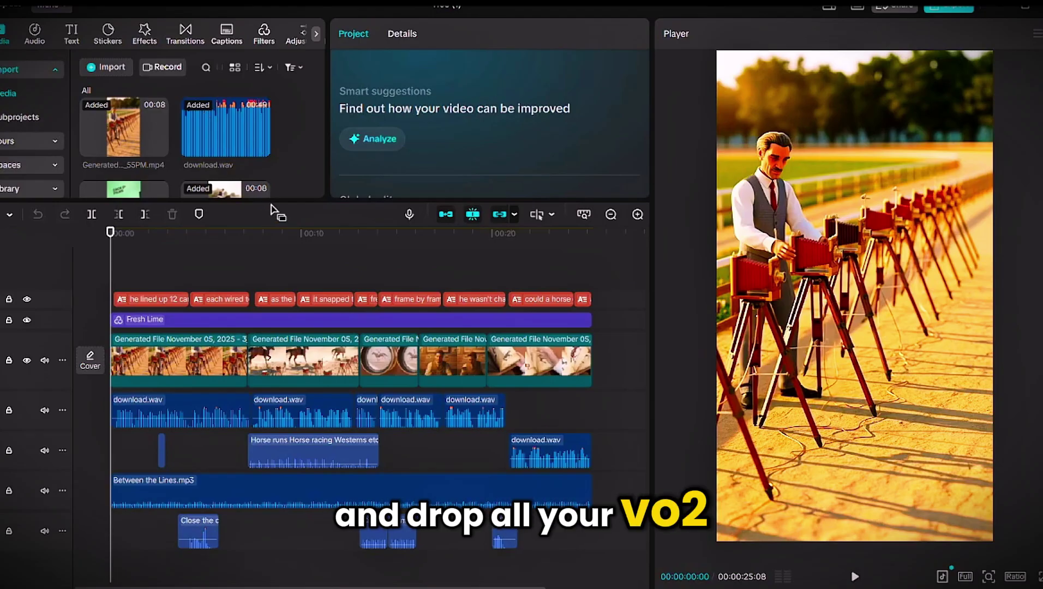
- Resize CapCut's media and timeline panels to review the arranged clips and audio
left_click_drag(277, 241, 277, 349)
scroll(159, 147, "down", 3)
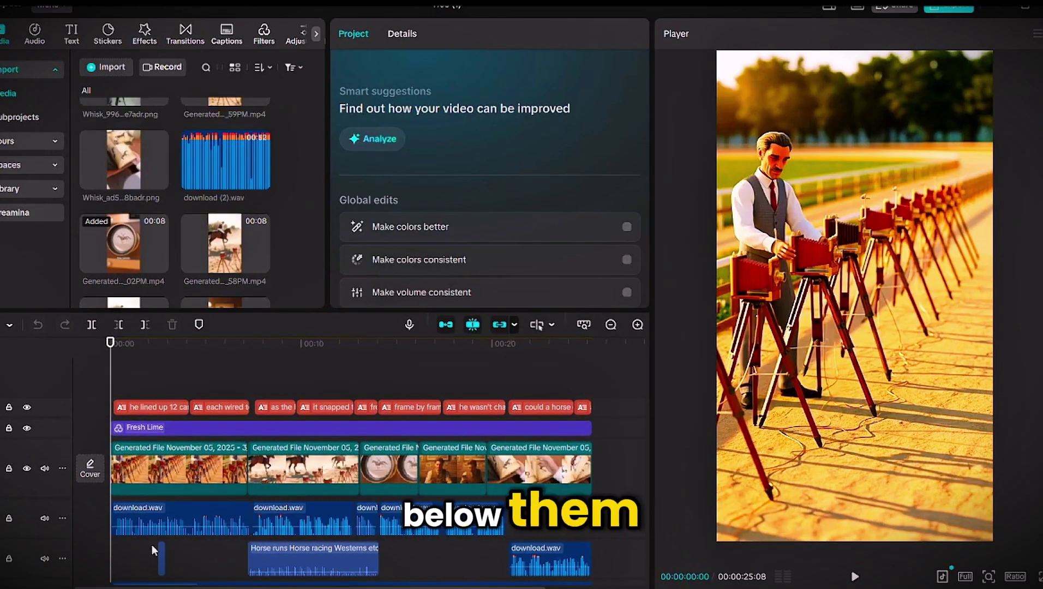
scroll(276, 361, "down", 1)
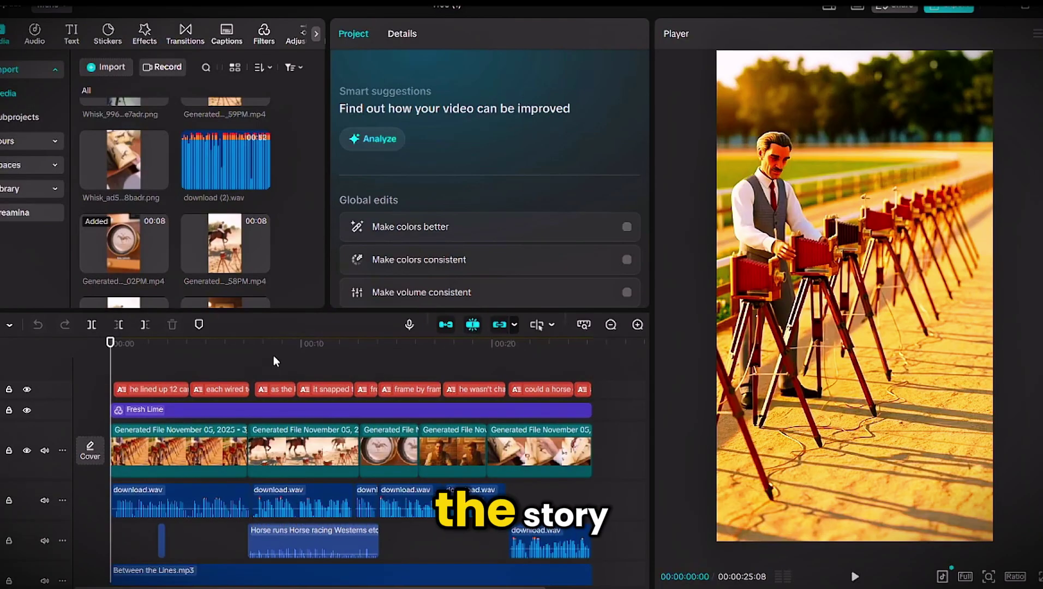
left_click_drag(284, 319, 297, 97)
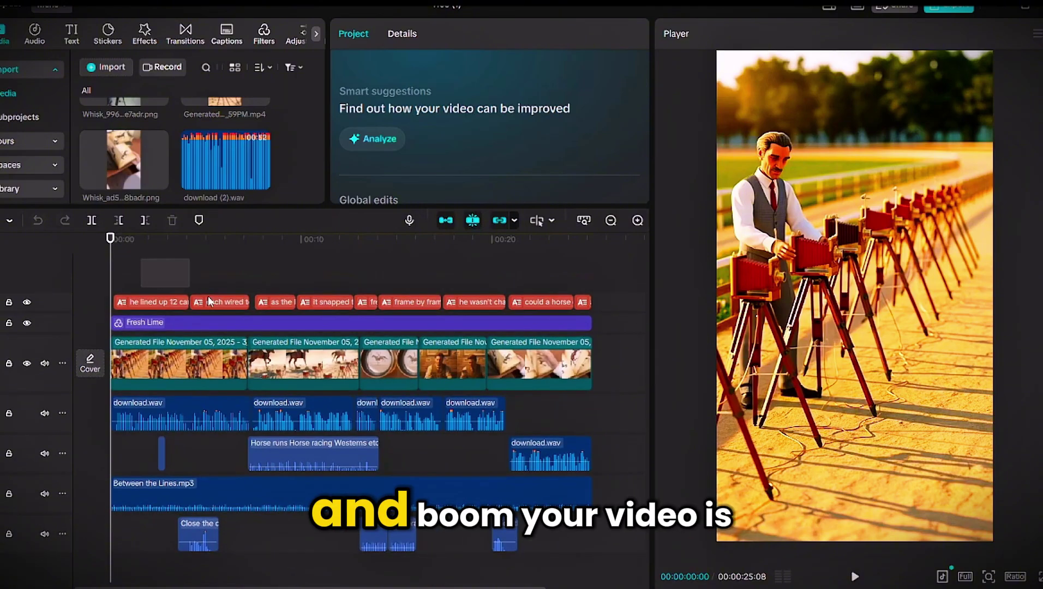
- Select the captions, move the playhead to 00:22:10, and export as 1080P H.264 MP4
left_click(571, 302)
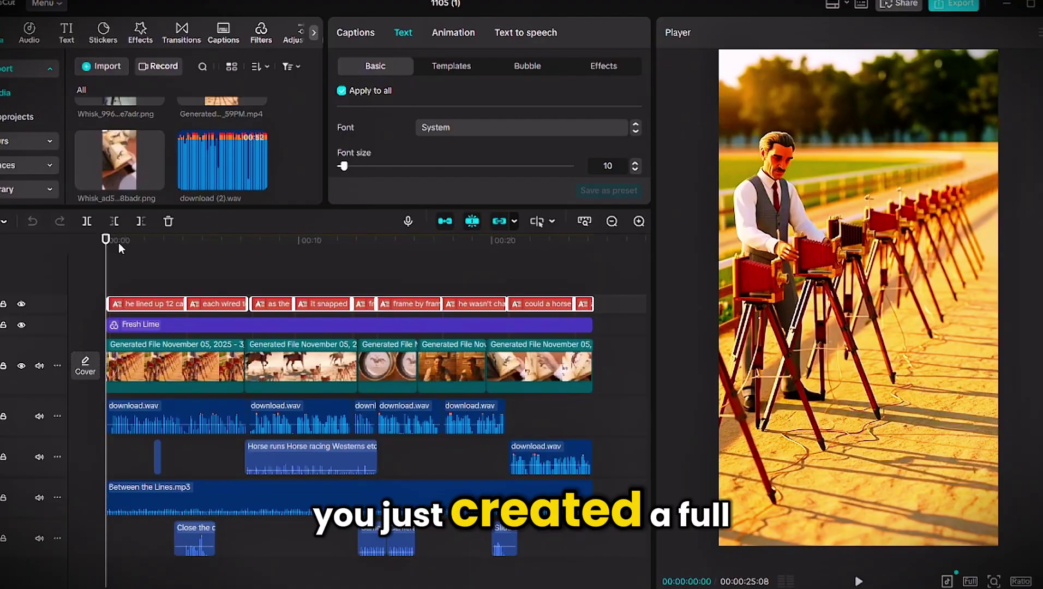
left_click_drag(111, 240, 537, 328)
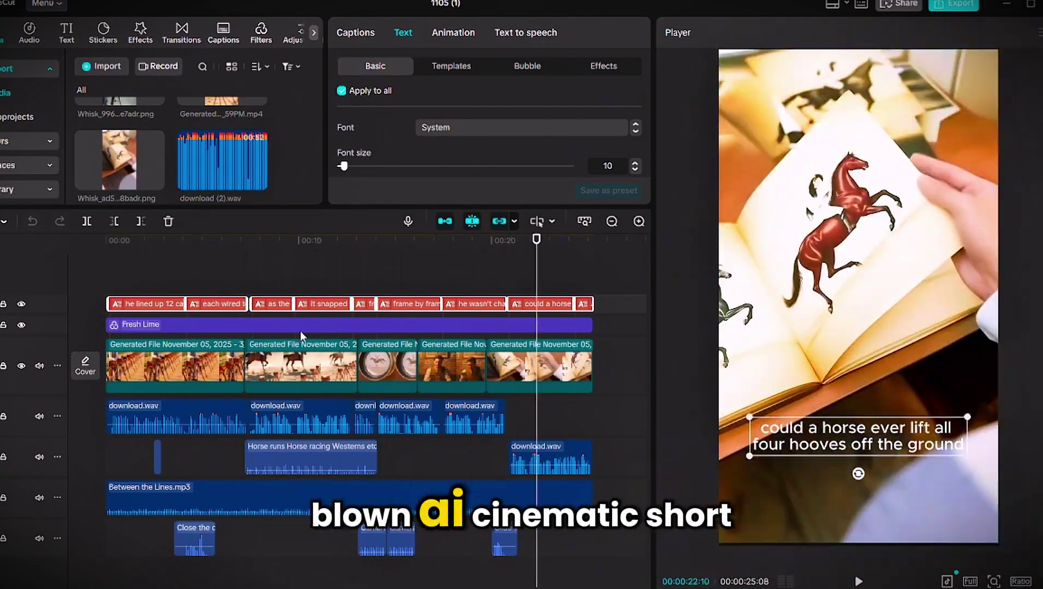
left_click(963, 6)
left_click(745, 527)
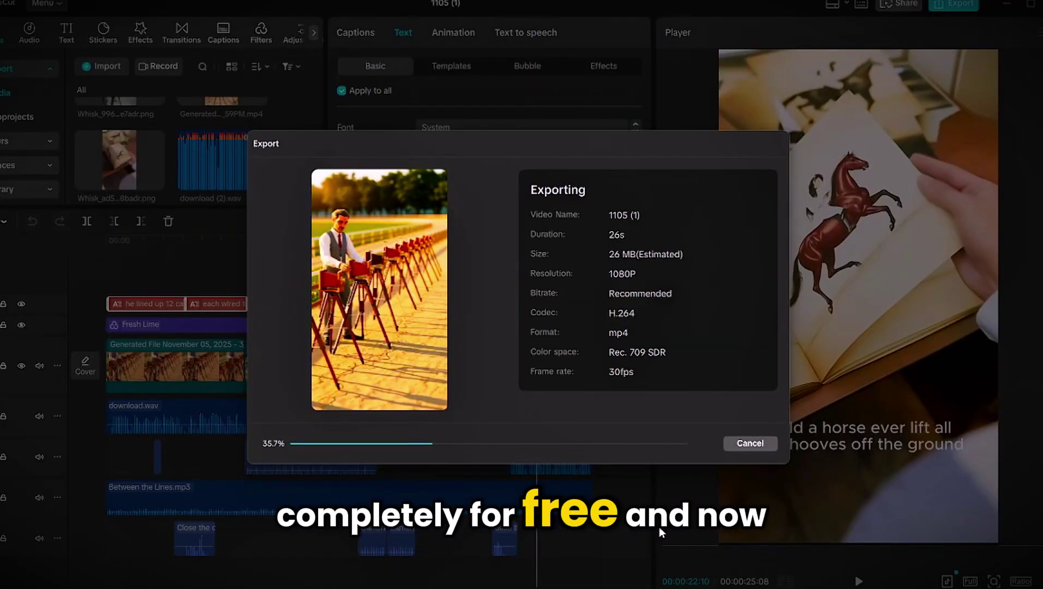